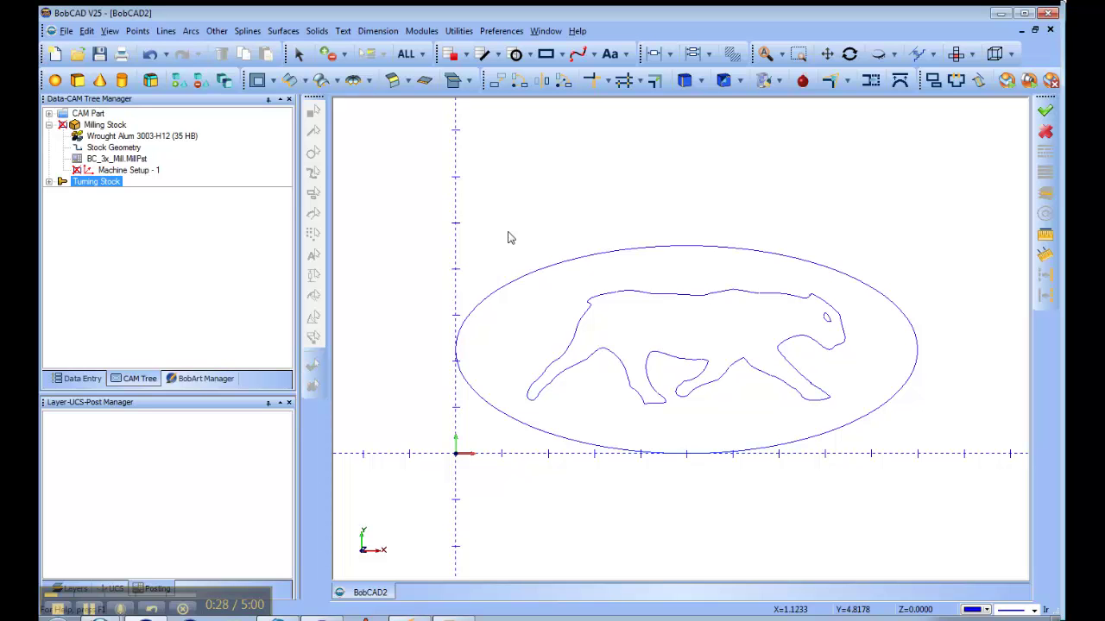
Step: Show the milling stock over the drawing, then hide it again via Machine Setup - 1
{"action": "left_click", "coordinate": [121, 170]}
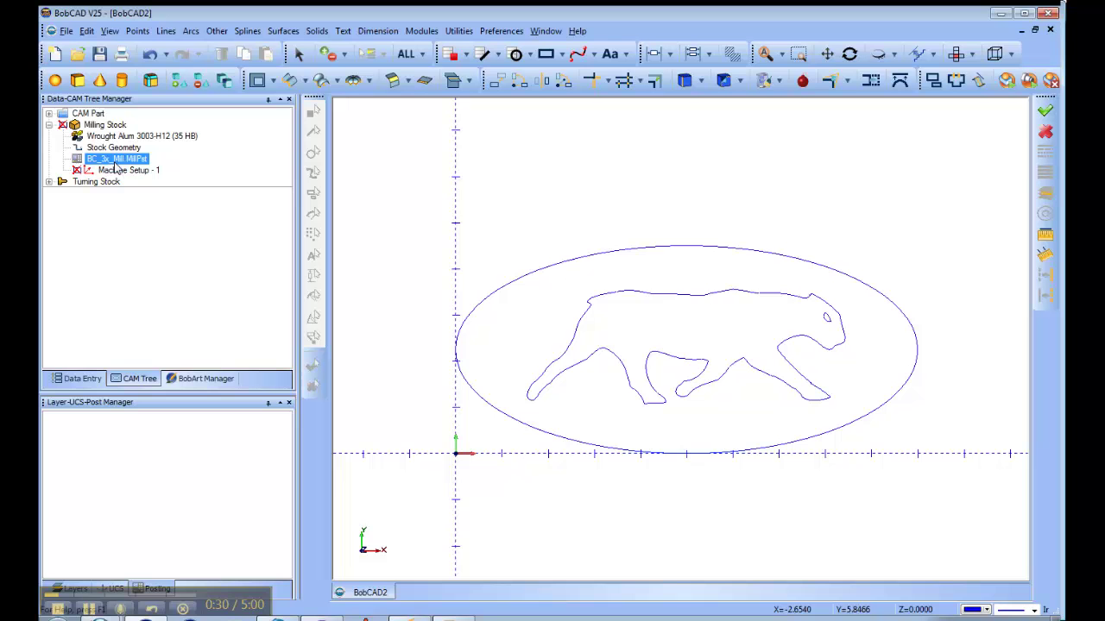
{"action": "left_click", "coordinate": [104, 124]}
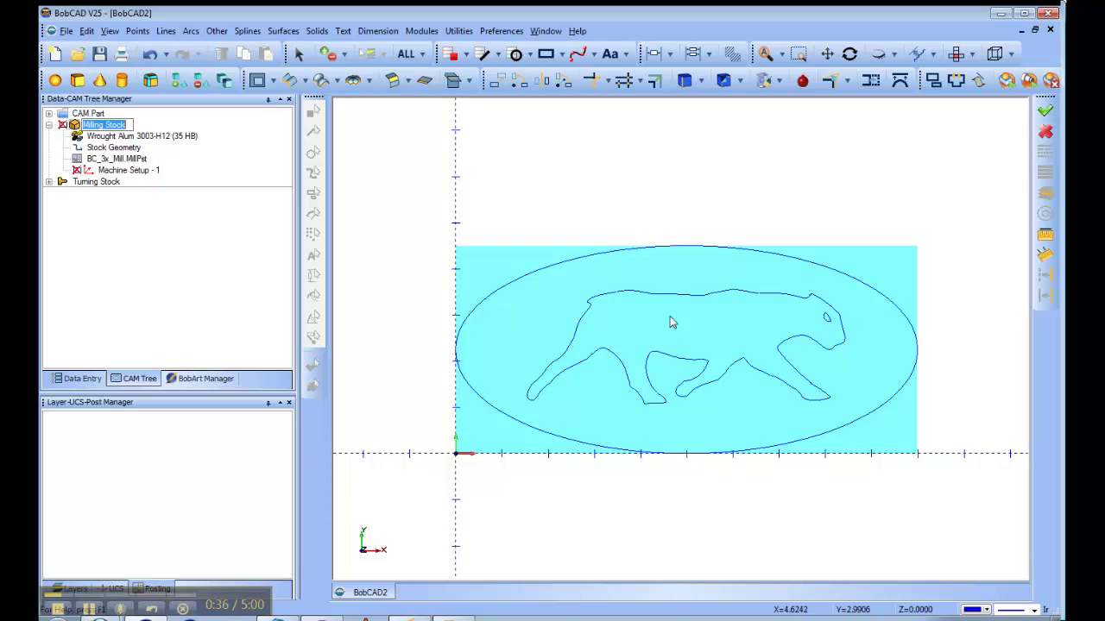
{"action": "left_click", "coordinate": [116, 170]}
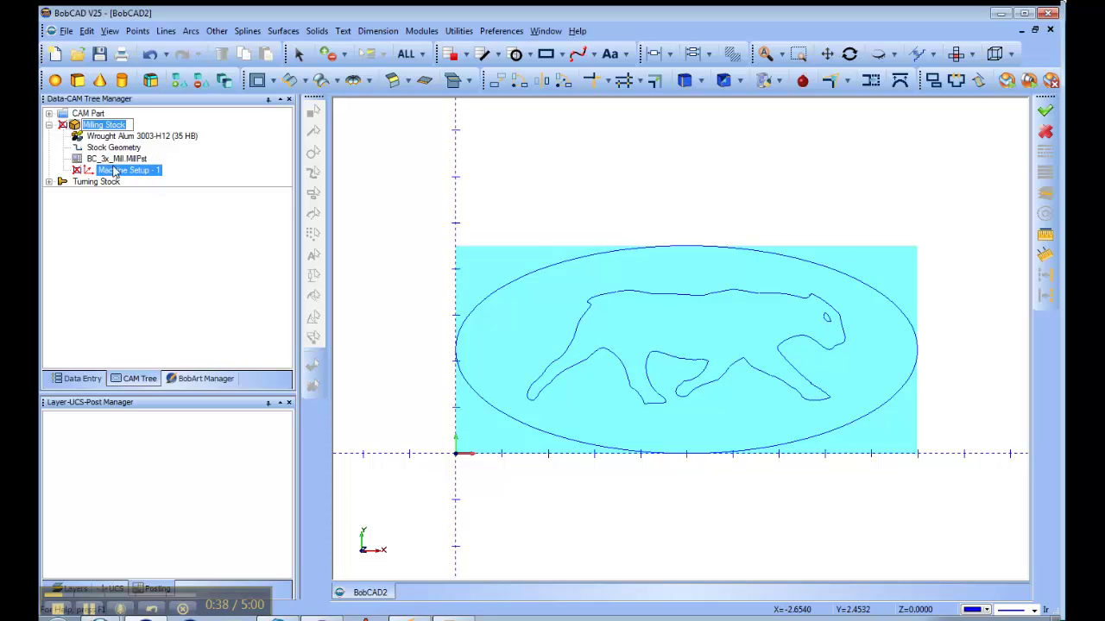
Step: Add a Mill 3 Axis V-Carve feature under Machine Setup - 1
{"action": "right_click", "coordinate": [116, 172]}
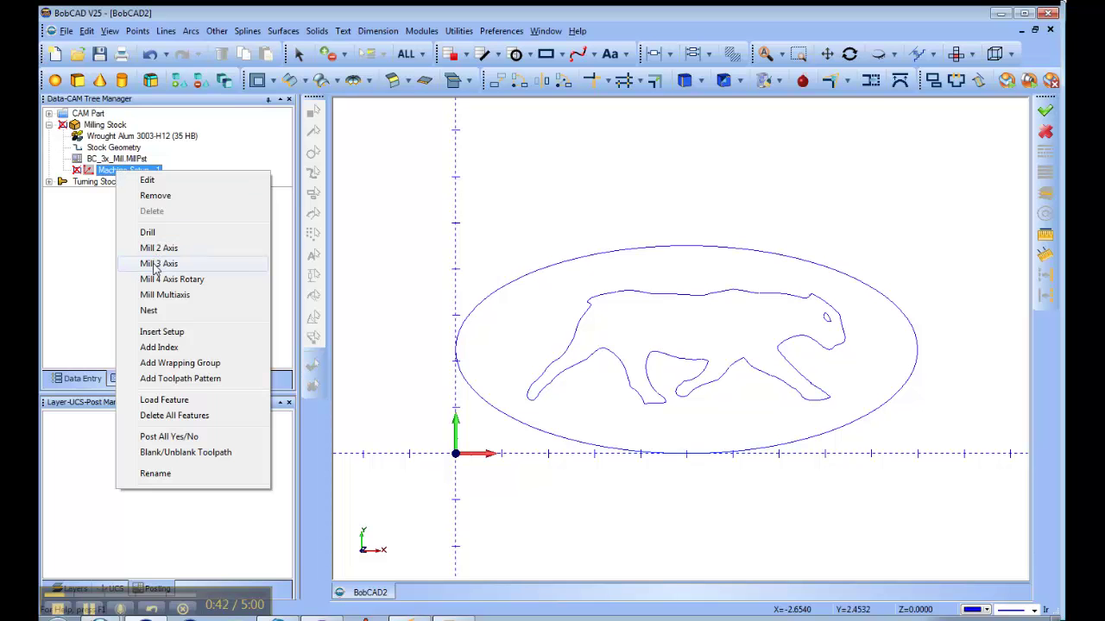
{"action": "left_click", "coordinate": [156, 265]}
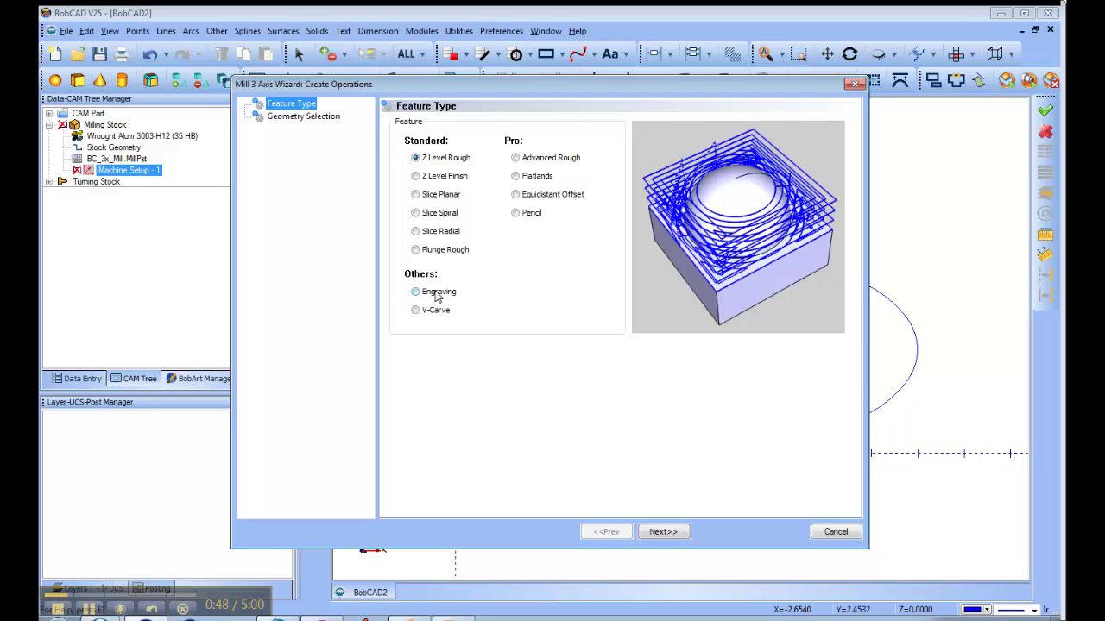
{"action": "left_click", "coordinate": [416, 312]}
{"action": "left_click", "coordinate": [662, 532]}
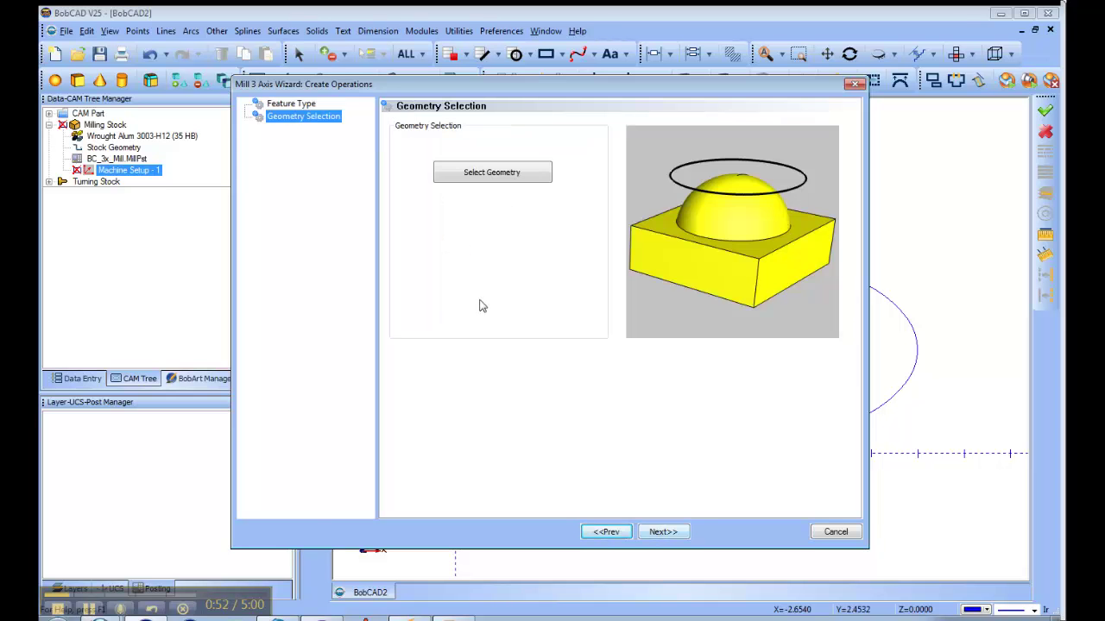
Step: Window-select the cat and ellipse outlines as the V-Carve geometry and continue to parameters
{"action": "left_click", "coordinate": [489, 173]}
{"action": "mouse_move", "coordinate": [412, 204]}
{"action": "left_mouse_down"}
{"action": "mouse_move", "coordinate": [789, 338]}
{"action": "mouse_move", "coordinate": [939, 491]}
{"action": "left_mouse_up"}
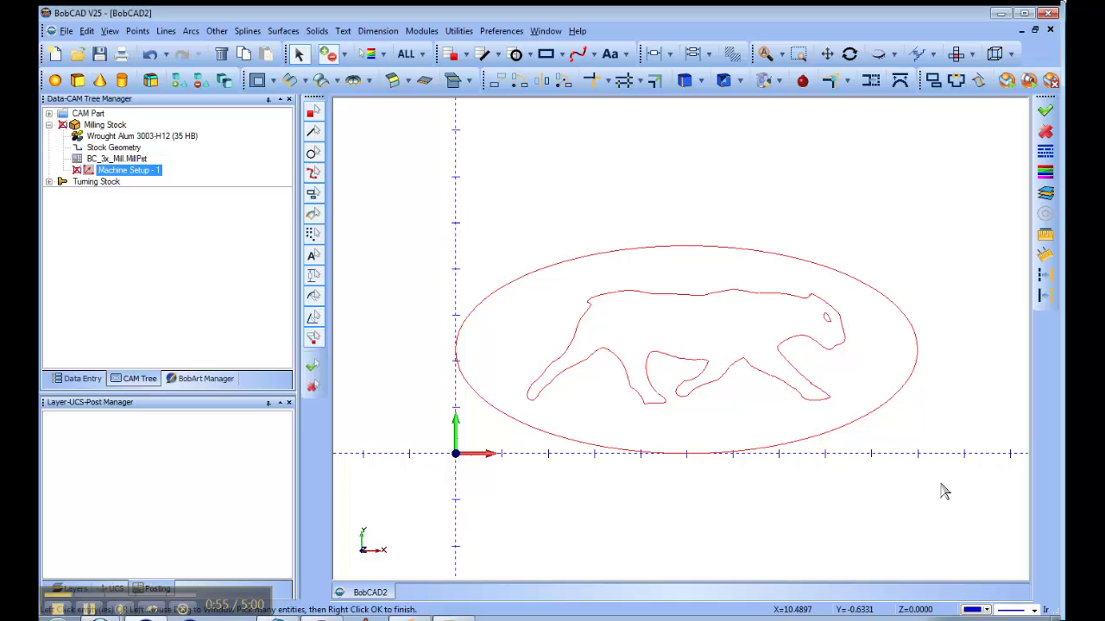
{"action": "right_click", "coordinate": [842, 483]}
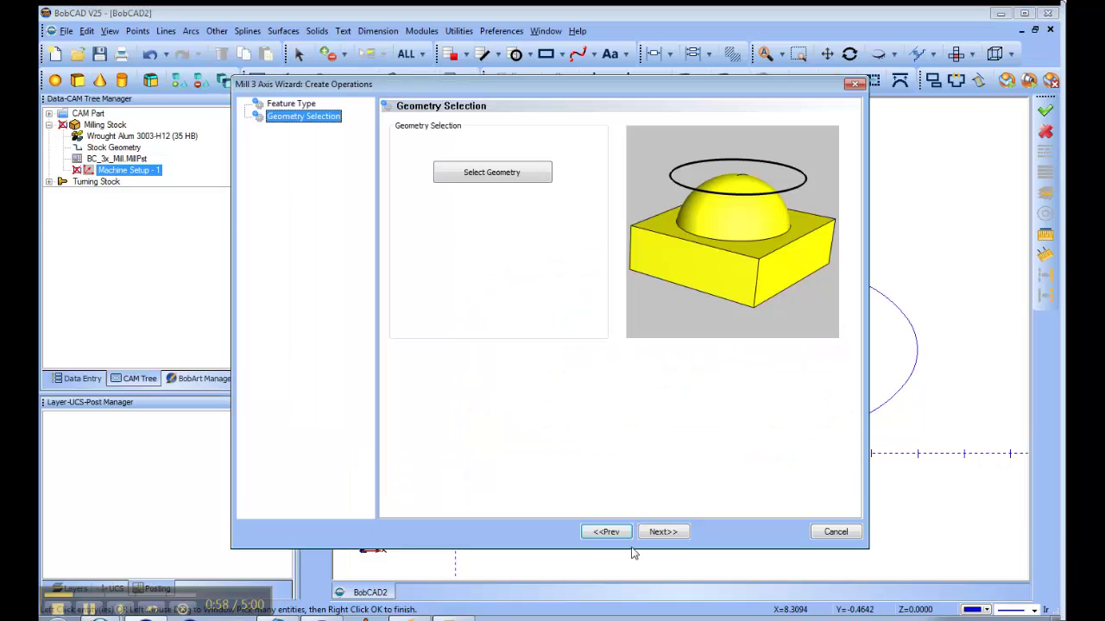
{"action": "left_click", "coordinate": [663, 532]}
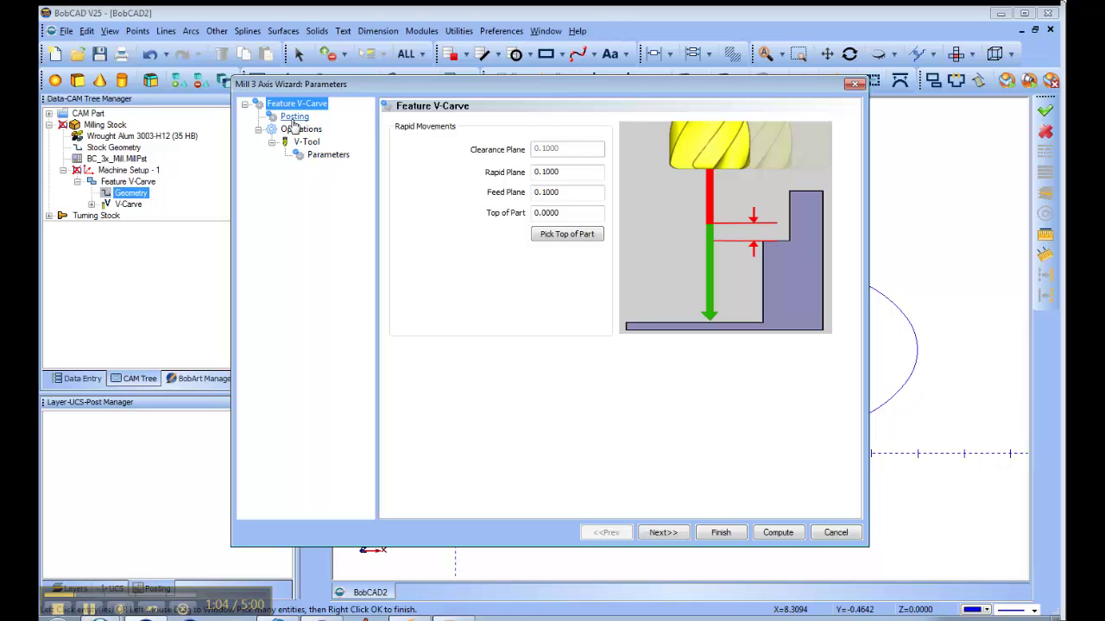
Step: Switch V-Carve pocketing to Use EndMill, which adds a Rough operation at 0.2500 pocket depth
{"action": "left_click", "coordinate": [326, 156]}
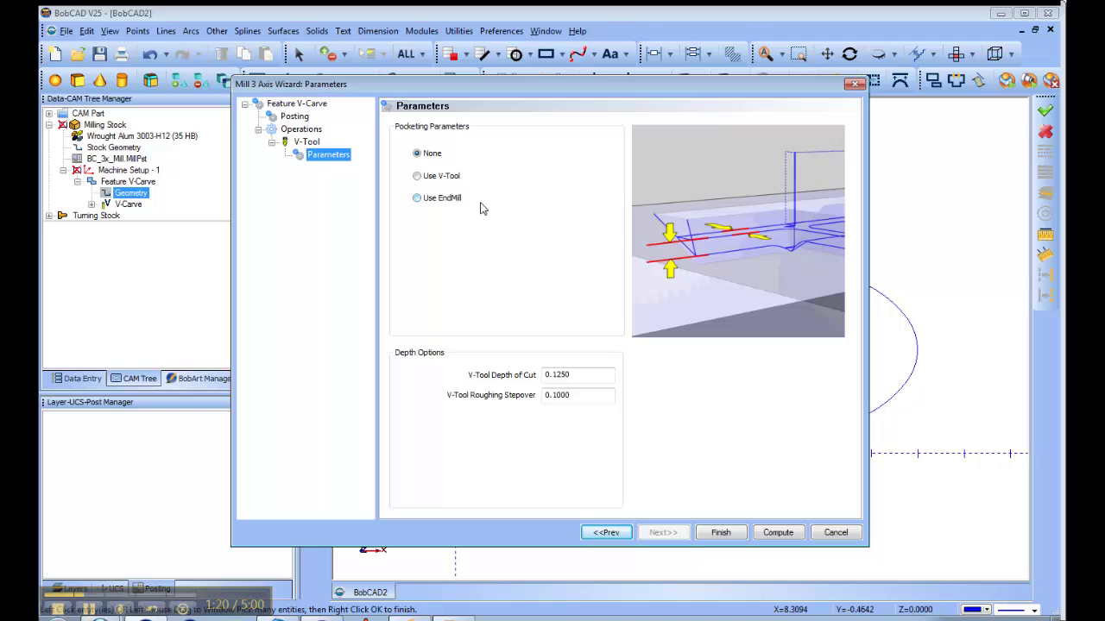
{"action": "left_click", "coordinate": [417, 199]}
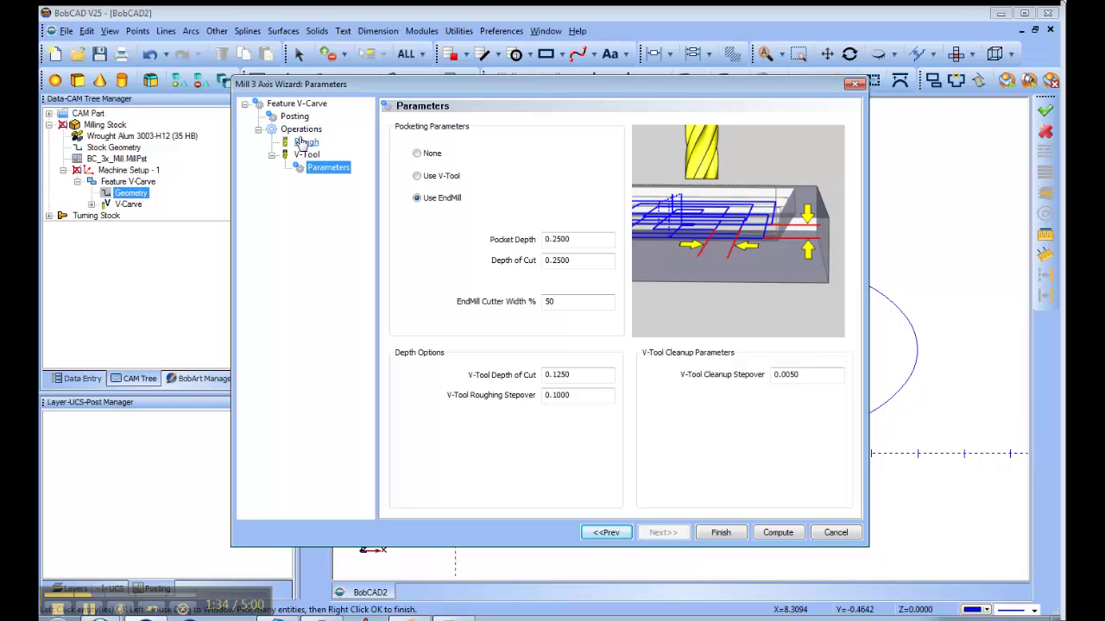
Step: Review the Rough operation's tool diameter, leaving it unchanged
{"action": "left_click", "coordinate": [302, 147]}
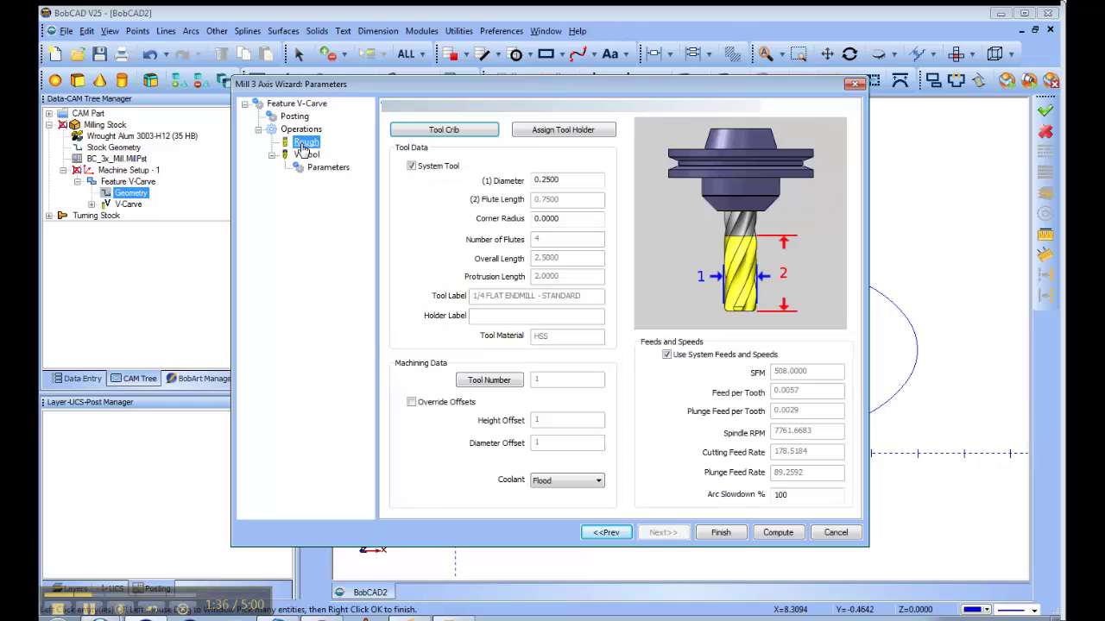
{"action": "left_click", "coordinate": [562, 179]}
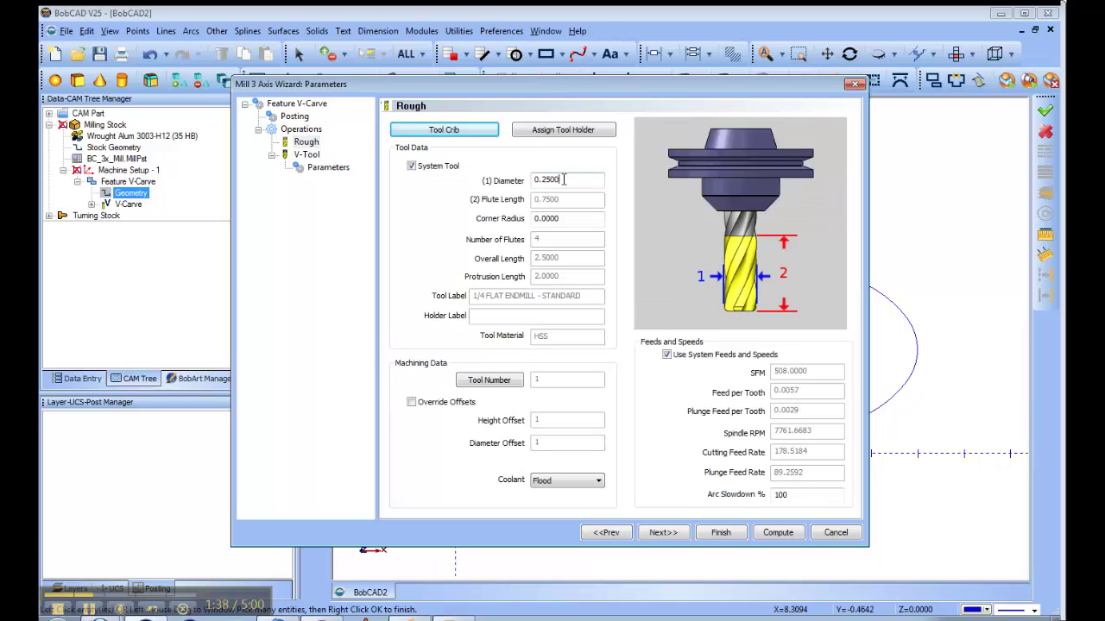
{"action": "double_click", "coordinate": [562, 179]}
{"action": "left_click", "coordinate": [578, 179]}
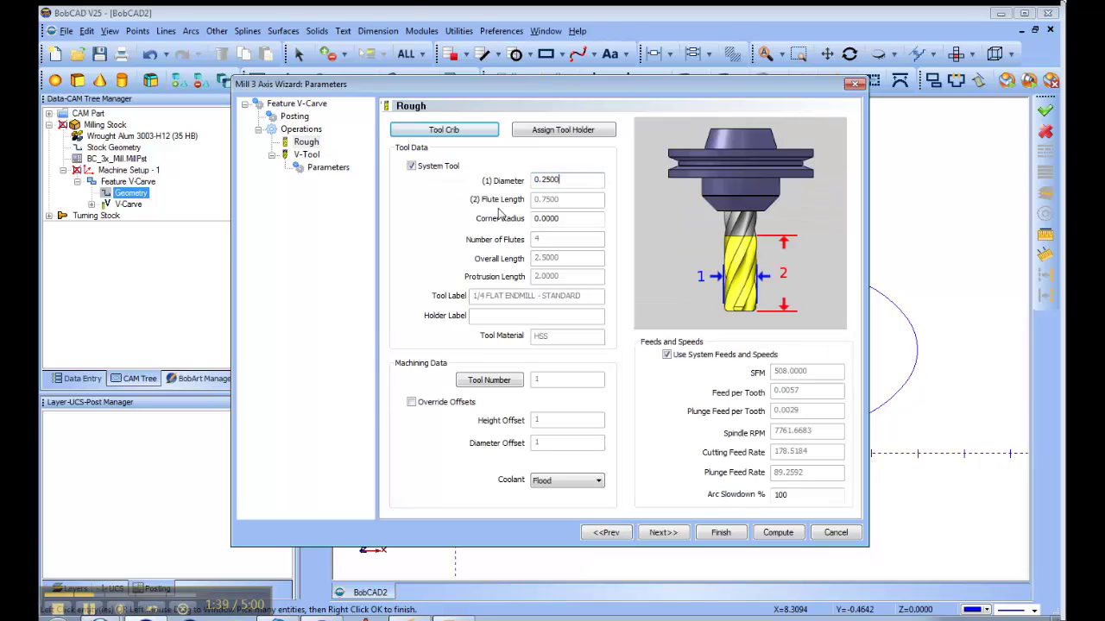
Step: Change the V-Tool diameter to .1 and uncheck System Tool, making it a custom 0.1250 cutter
{"action": "left_click", "coordinate": [306, 154]}
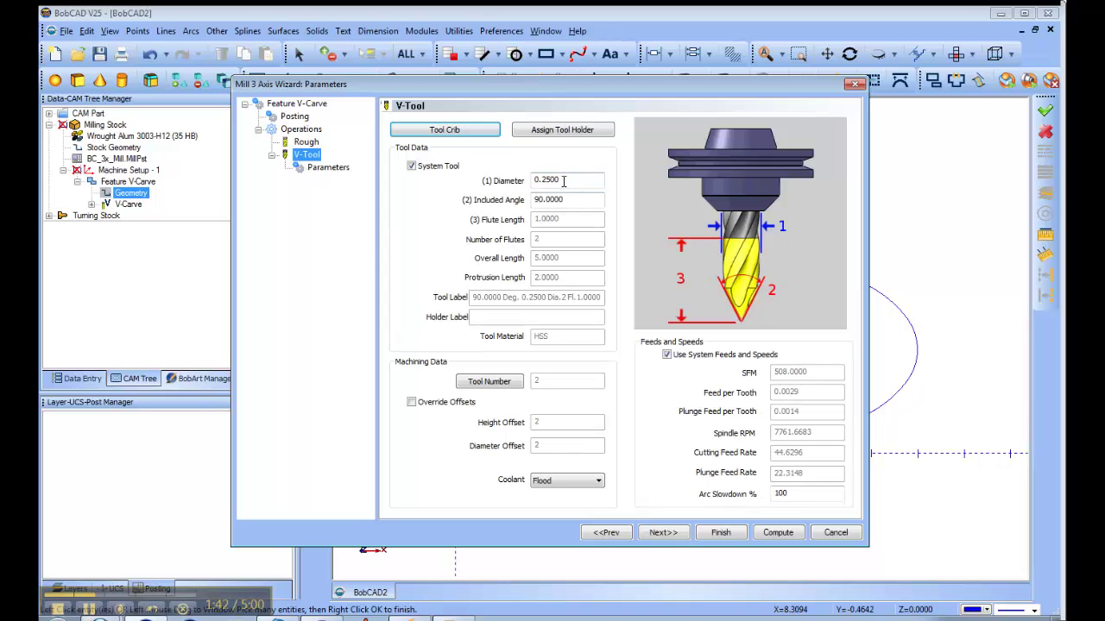
{"action": "left_click_drag", "start_coordinate": [561, 179], "coordinate": [520, 178]}
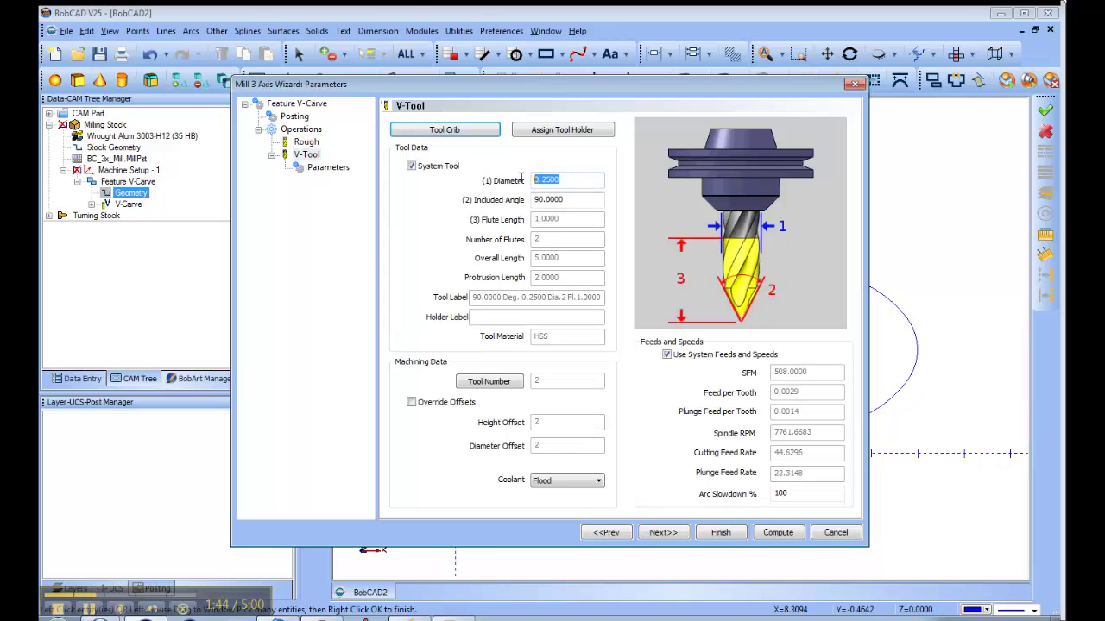
{"action": "type", "text": ".1"}
{"action": "left_click", "coordinate": [412, 166]}
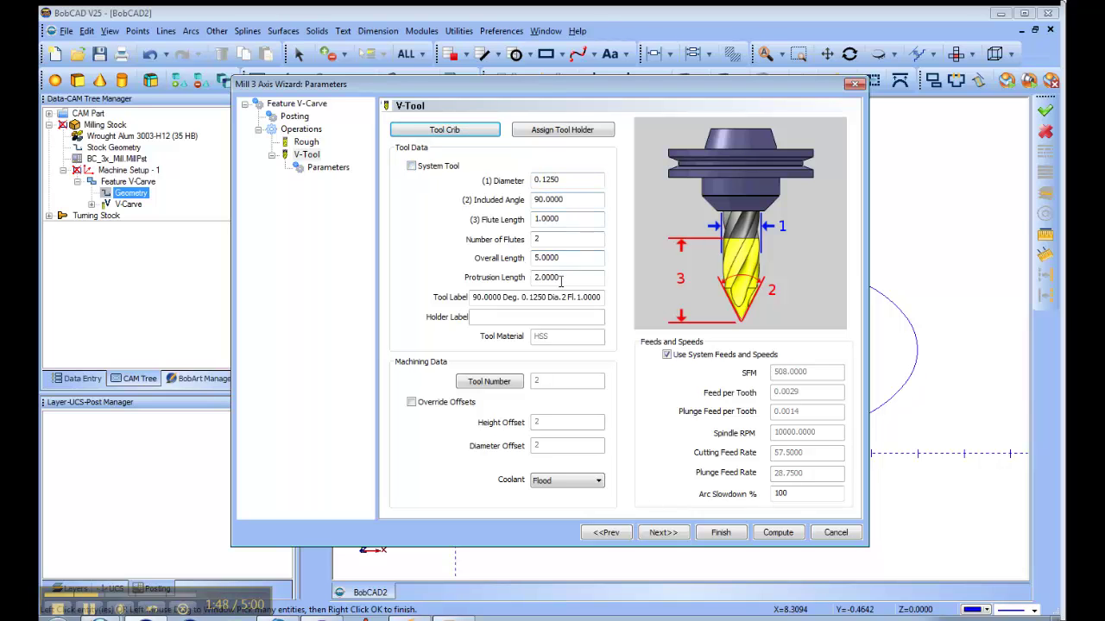
{"action": "left_click", "coordinate": [326, 167]}
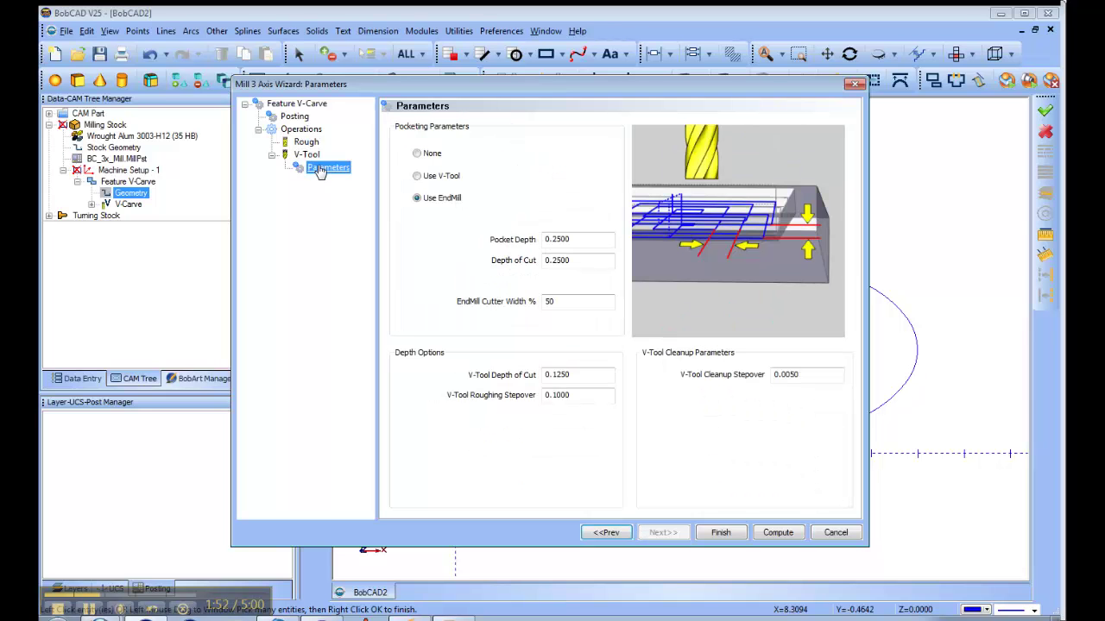
Step: Set pocket depth and depth of cut to 0.1250 and end mill cutter width to 35%
{"action": "left_click", "coordinate": [569, 240]}
{"action": "type", "text": ".12"}
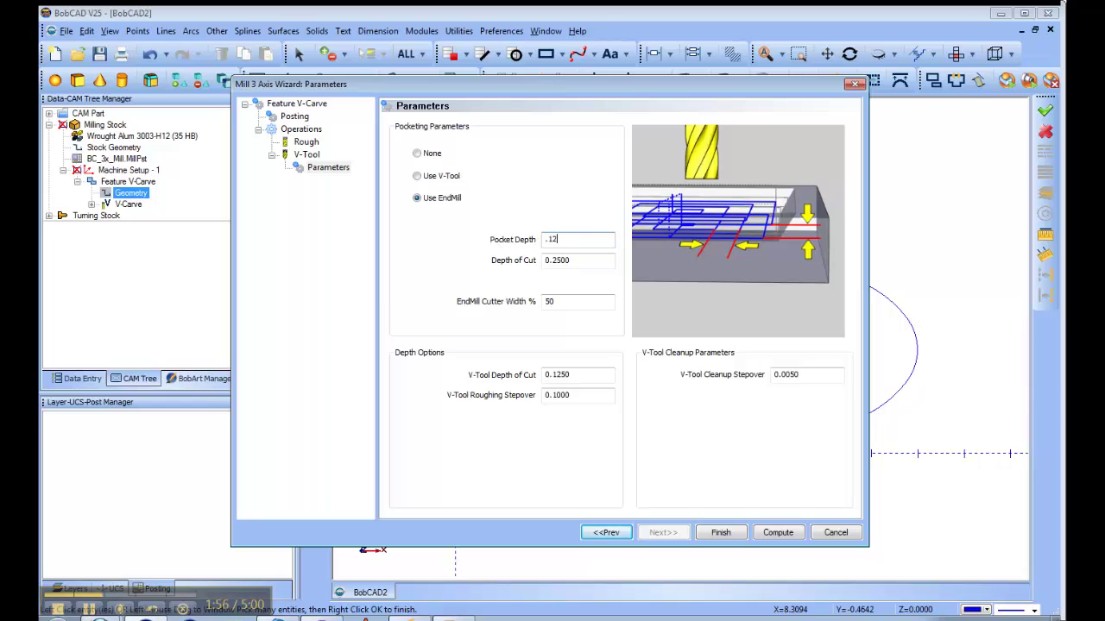
{"action": "type", "text": "5"}
{"action": "left_click", "coordinate": [570, 260]}
{"action": "type", "text": ".12"}
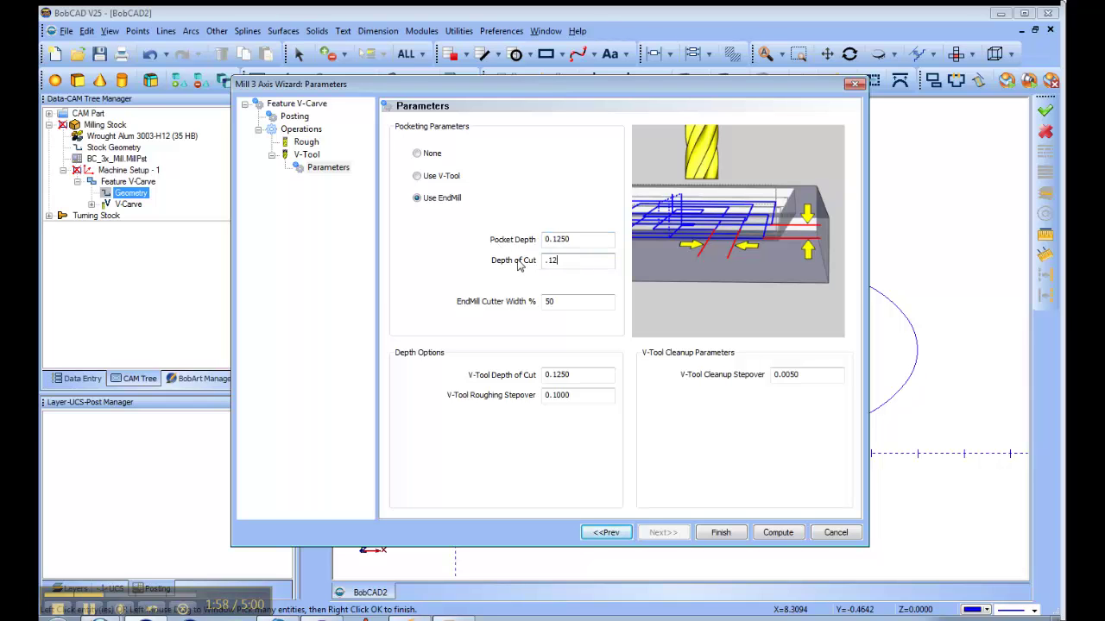
{"action": "left_click", "coordinate": [557, 301]}
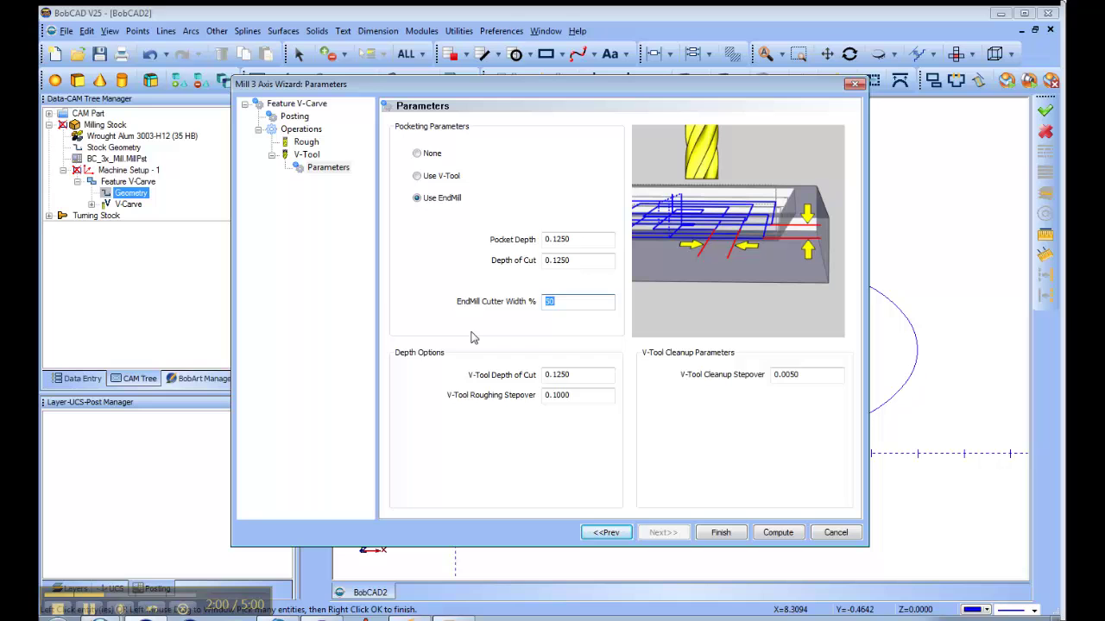
{"action": "type", "text": "3"}
Step: Check the V-tool depth of cut and the 0.0050 cleanup stepover values
{"action": "left_click", "coordinate": [576, 373]}
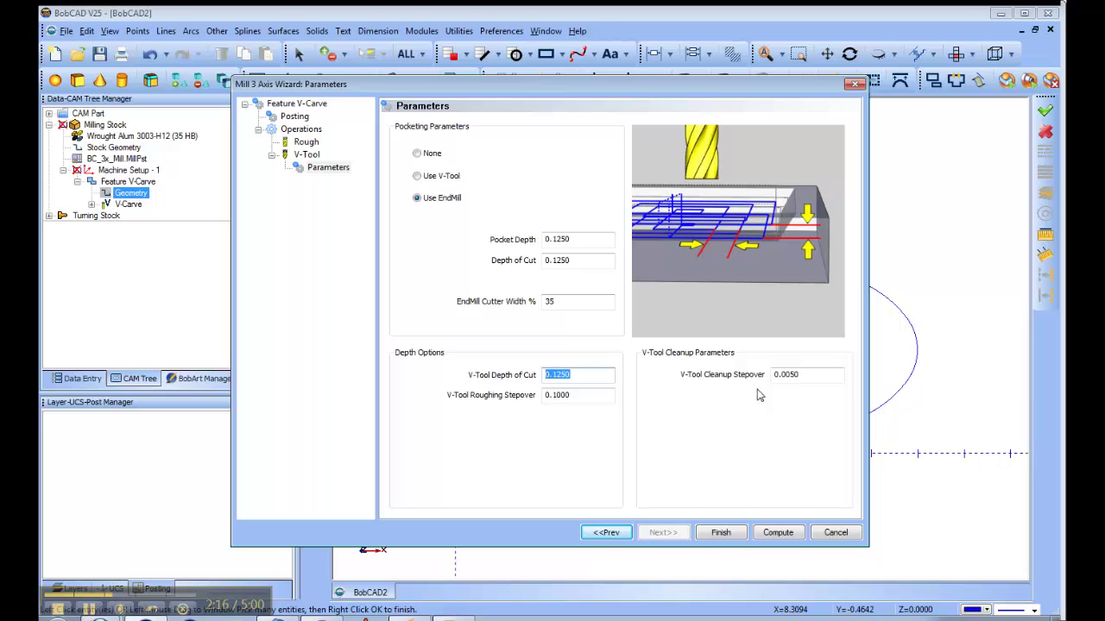
{"action": "left_click_drag", "start_coordinate": [805, 377], "coordinate": [783, 380]}
{"action": "left_click", "coordinate": [805, 375]}
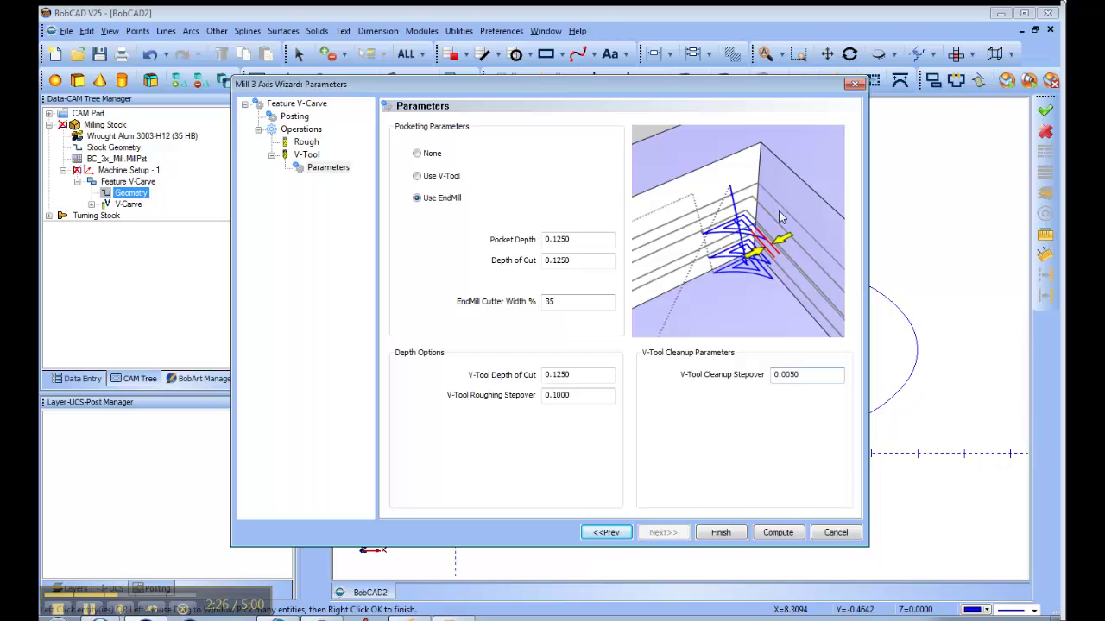
Step: Compute the V-Carve toolpath and inspect it tilted, from the top view, and zoomed in
{"action": "left_click", "coordinate": [788, 532]}
{"action": "middle_click_drag", "start_coordinate": [722, 450], "coordinate": [801, 373]}
{"action": "key", "text": "F5"}
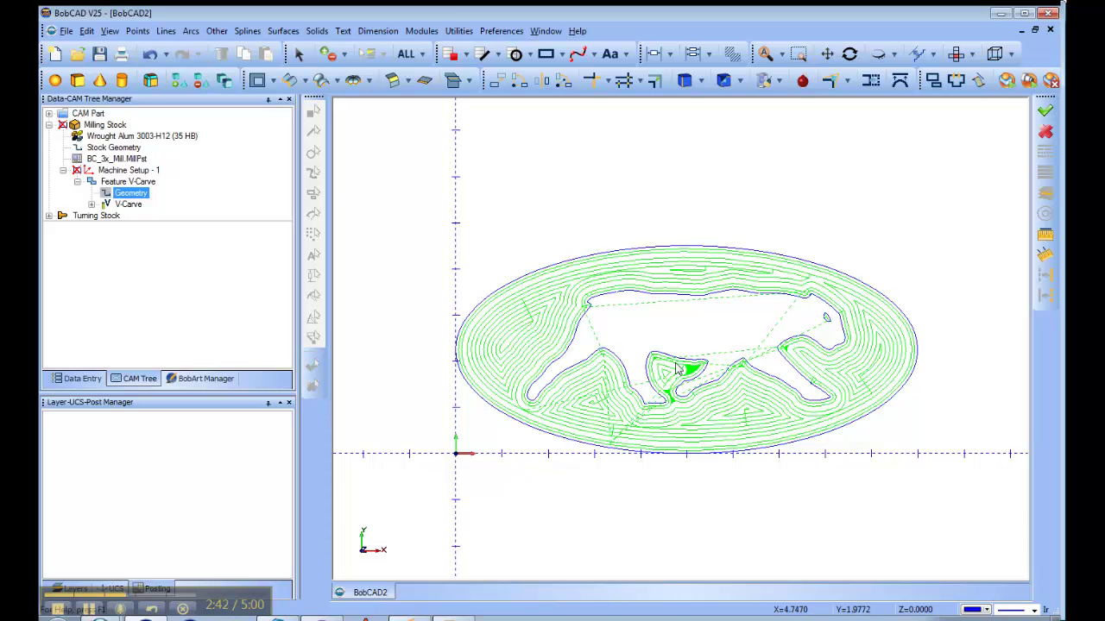
{"action": "left_click_drag", "start_coordinate": [673, 358], "coordinate": [729, 394]}
{"action": "scroll", "coordinate": [688, 345], "scroll_direction": "down", "scroll_amount": 6}
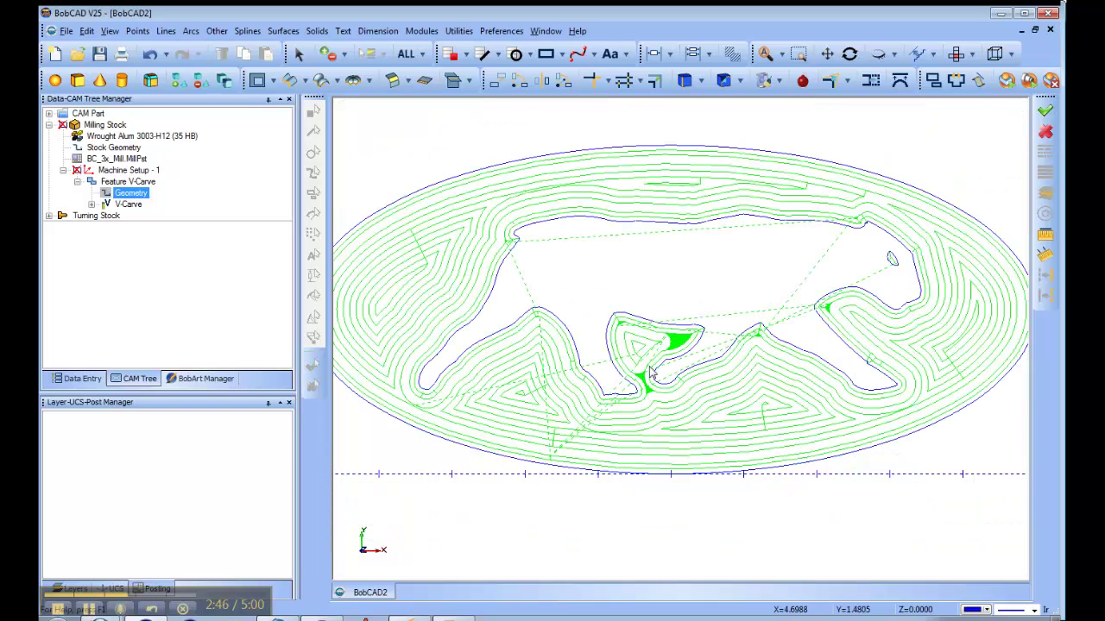
Step: Run the aluminum-stock cutting simulation with toolpath lines hidden, then skip it to the end
{"action": "left_click", "coordinate": [1007, 80]}
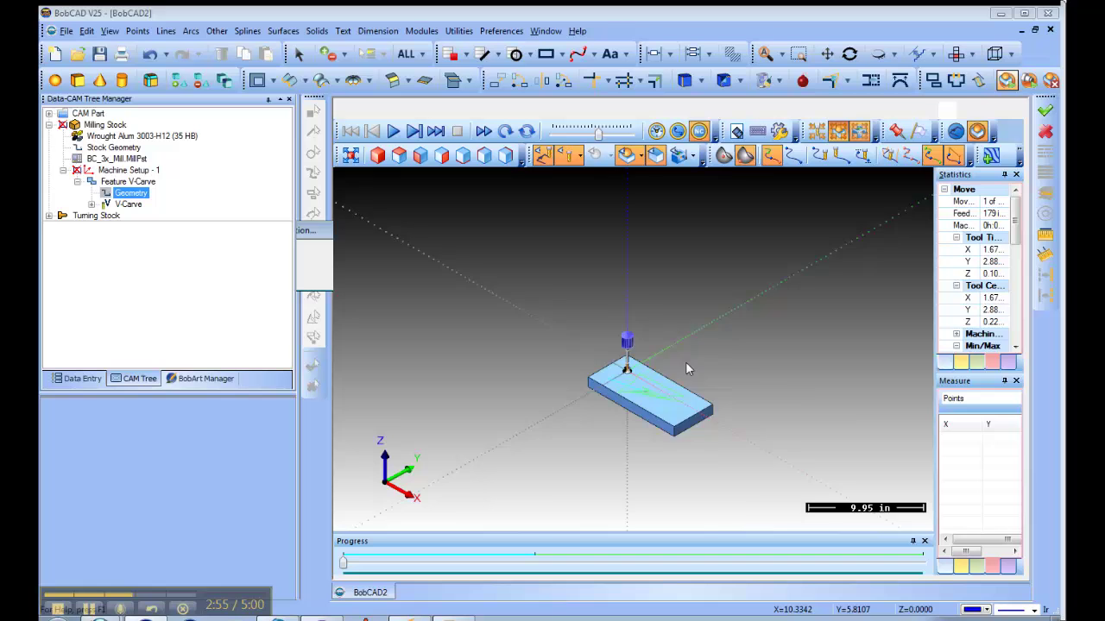
{"action": "left_click", "coordinate": [548, 155]}
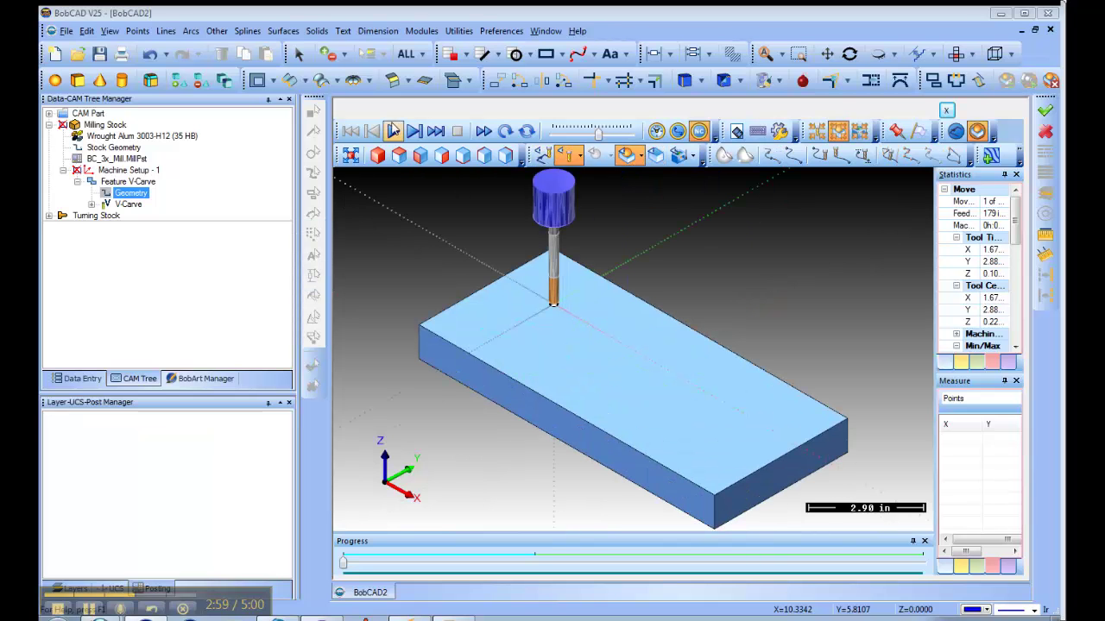
{"action": "left_click", "coordinate": [412, 133]}
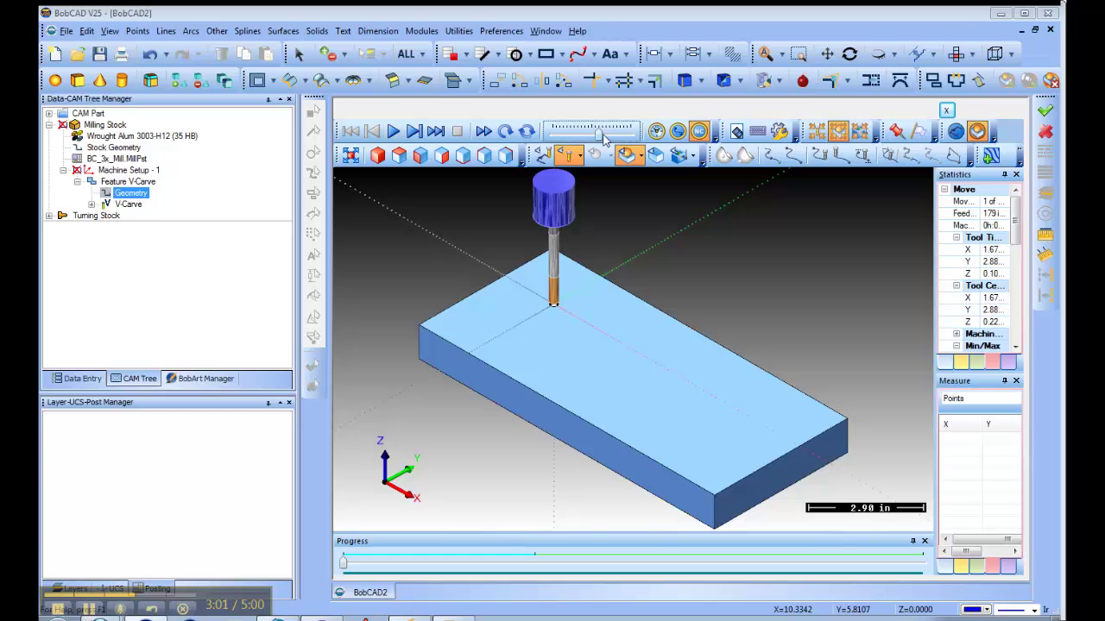
{"action": "left_click", "coordinate": [393, 131]}
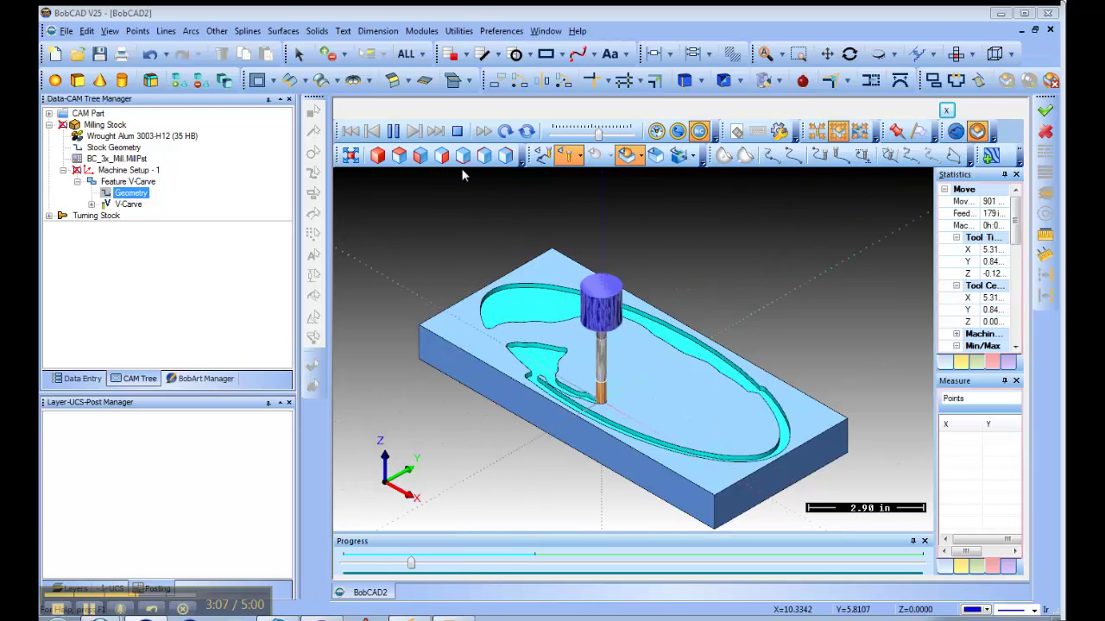
{"action": "left_click", "coordinate": [399, 131]}
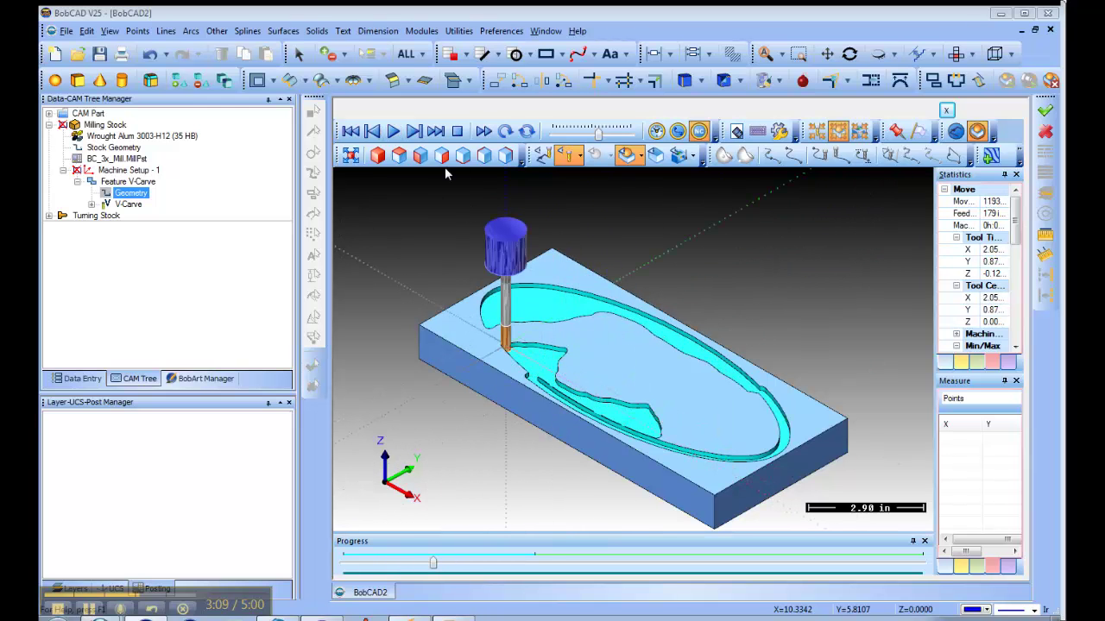
{"action": "left_click", "coordinate": [393, 131]}
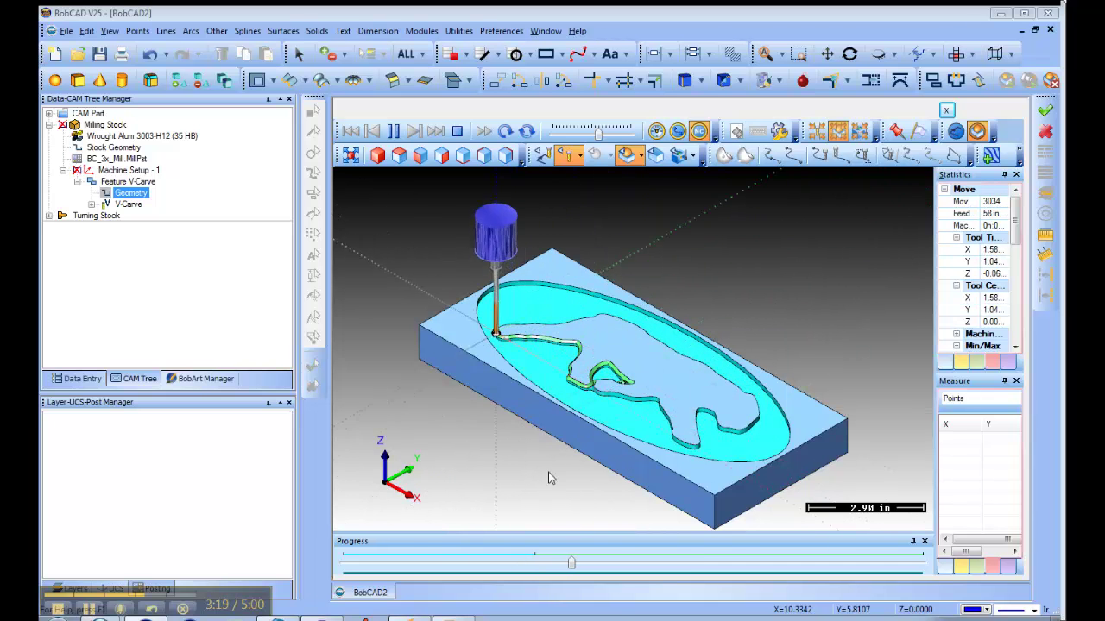
{"action": "left_click_drag", "start_coordinate": [597, 565], "coordinate": [613, 565]}
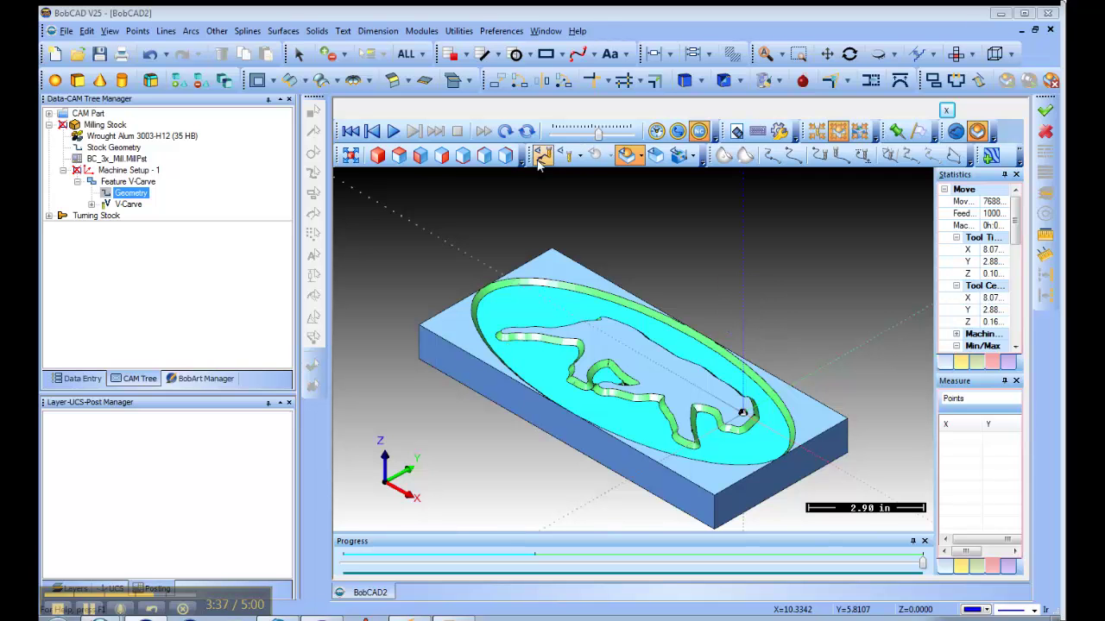
Step: View the carved block from the top, then orbit to low angles to examine the angled pocket walls
{"action": "left_click", "coordinate": [418, 156]}
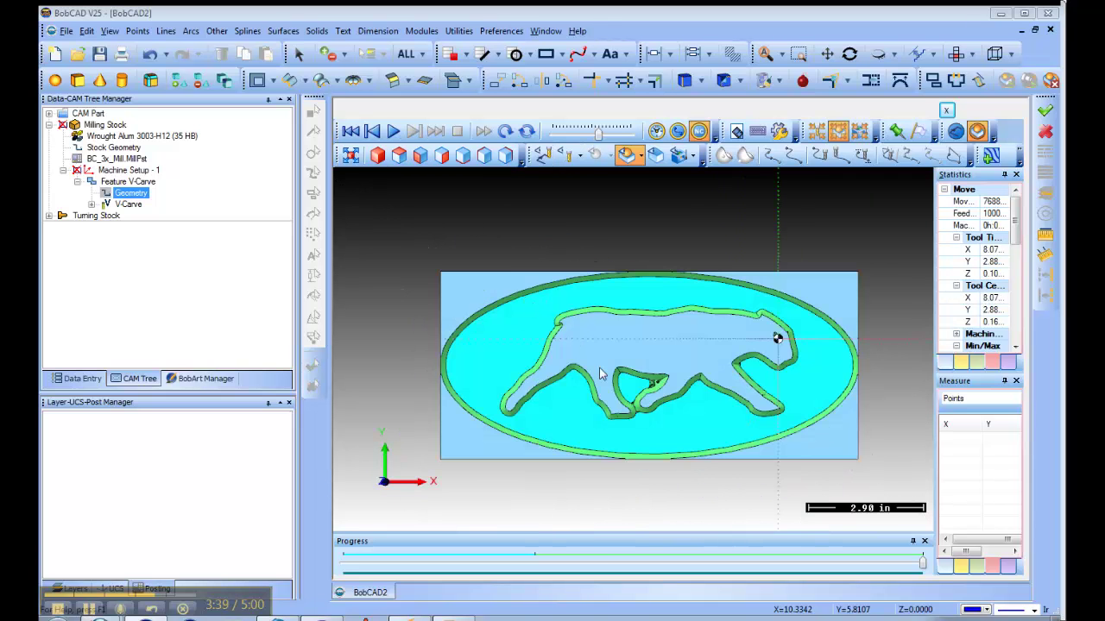
{"action": "middle_click_drag", "start_coordinate": [677, 415], "coordinate": [627, 328]}
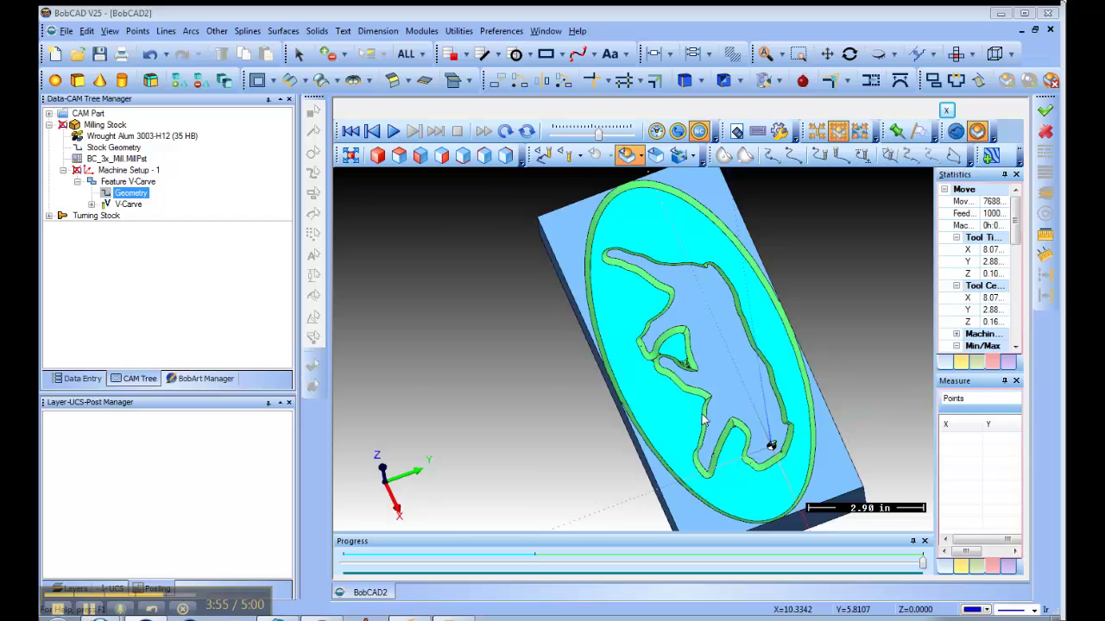
{"action": "middle_click_drag", "start_coordinate": [703, 421], "coordinate": [476, 291]}
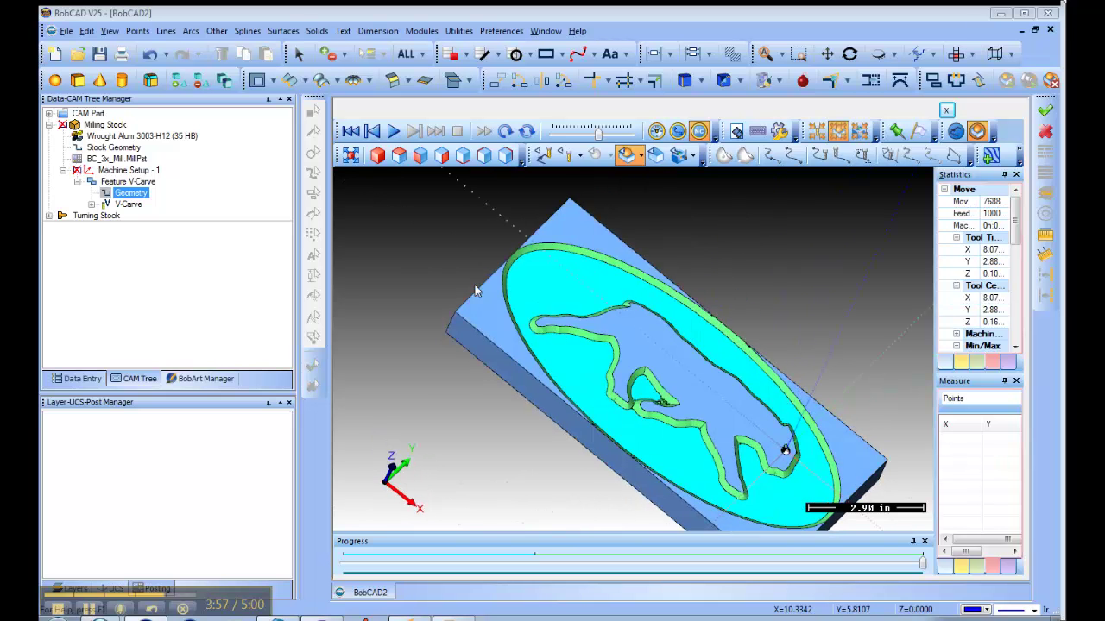
{"action": "middle_click_drag", "start_coordinate": [790, 447], "coordinate": [620, 394]}
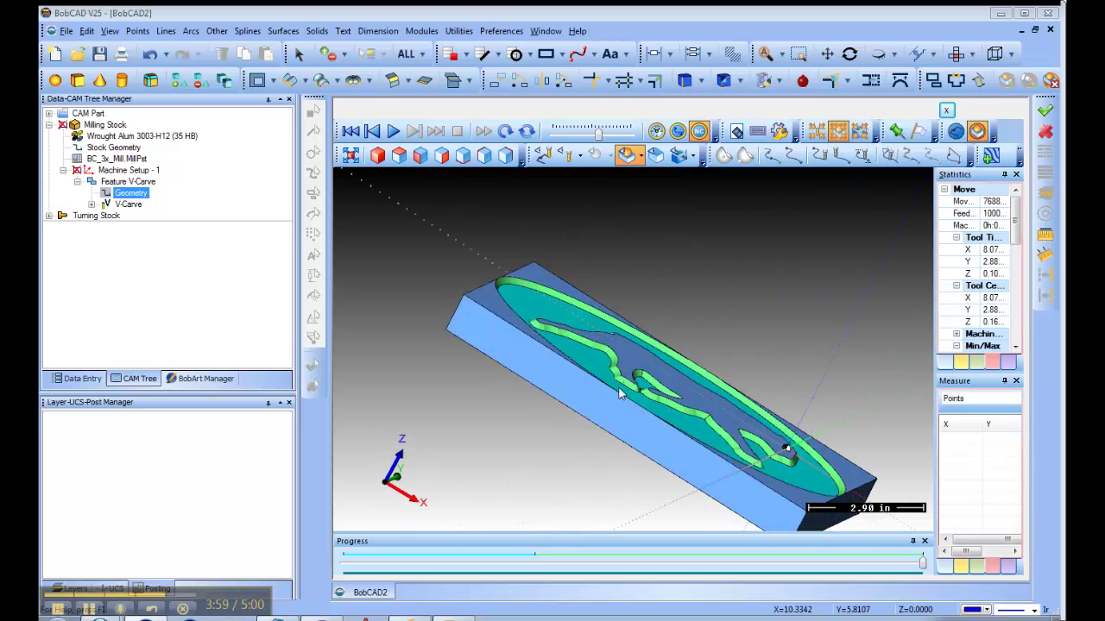